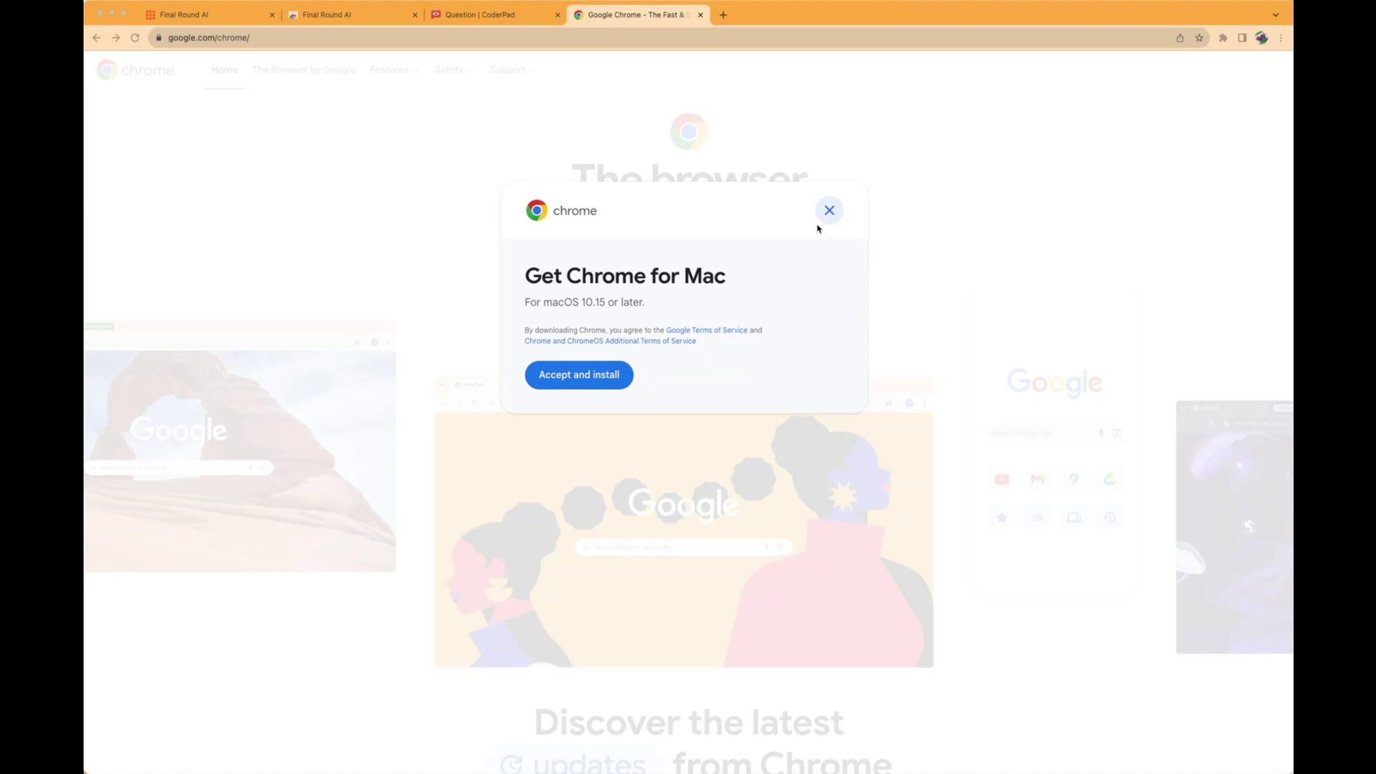
Accept the Get Chrome for Mac offer and go on to the Final Round AI store page
click(588, 381)
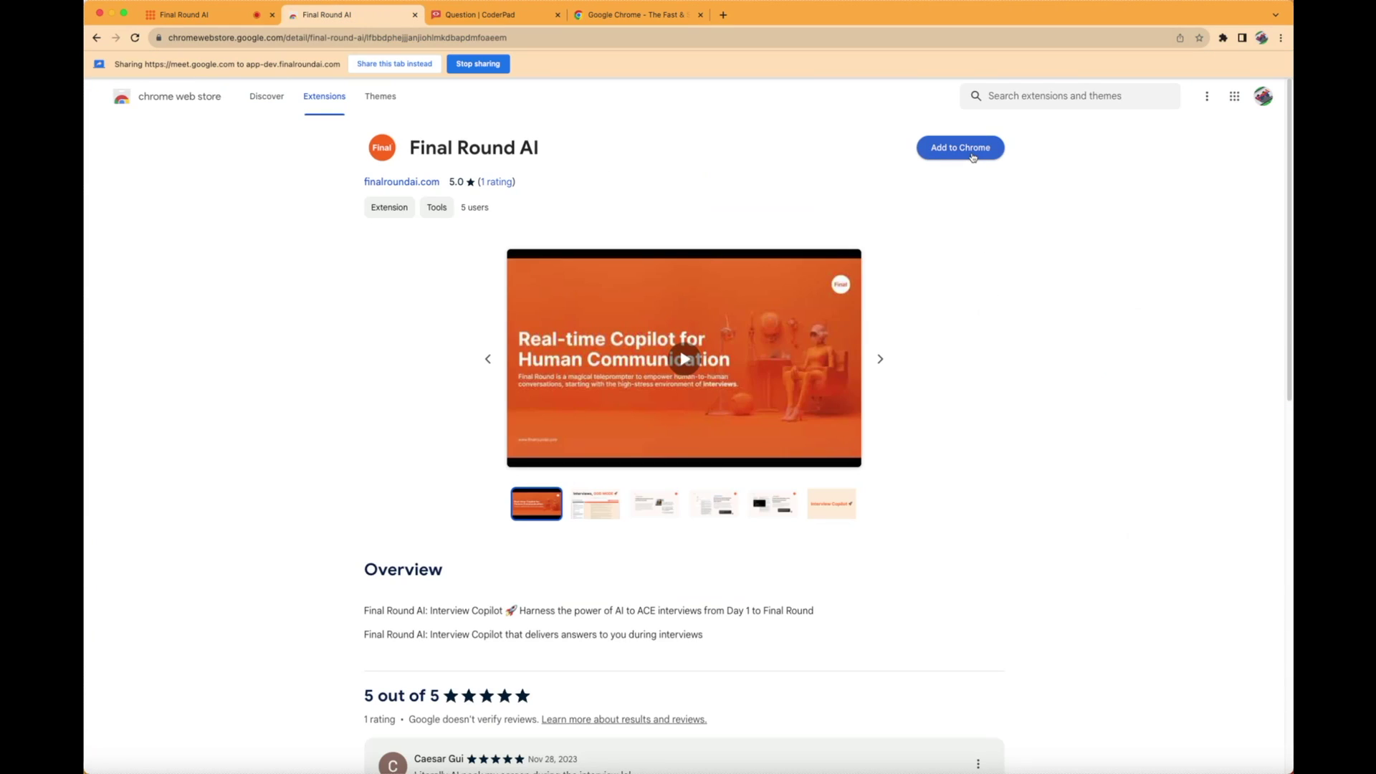
Install the Final Round AI extension, pin it to the toolbar, and bring up its Coding Copilot launcher
click(974, 152)
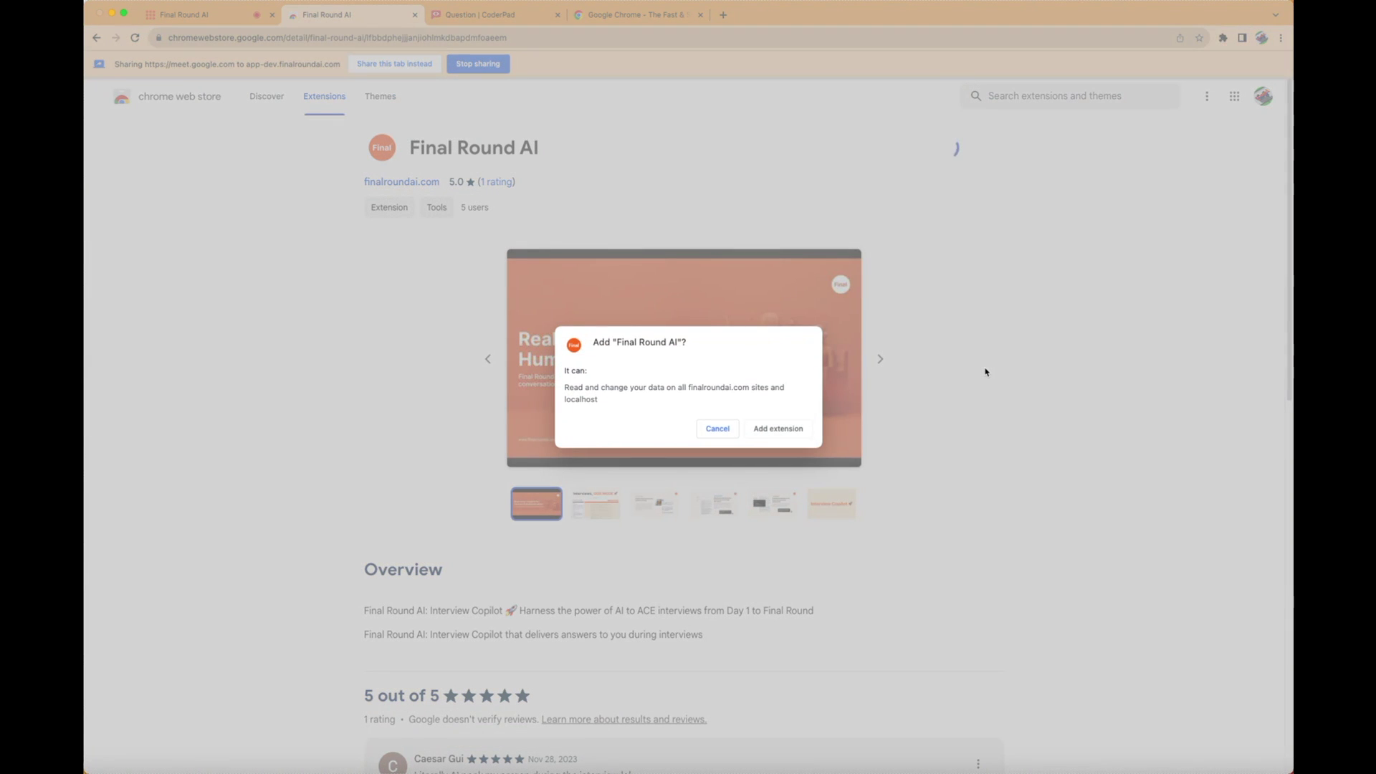
click(803, 430)
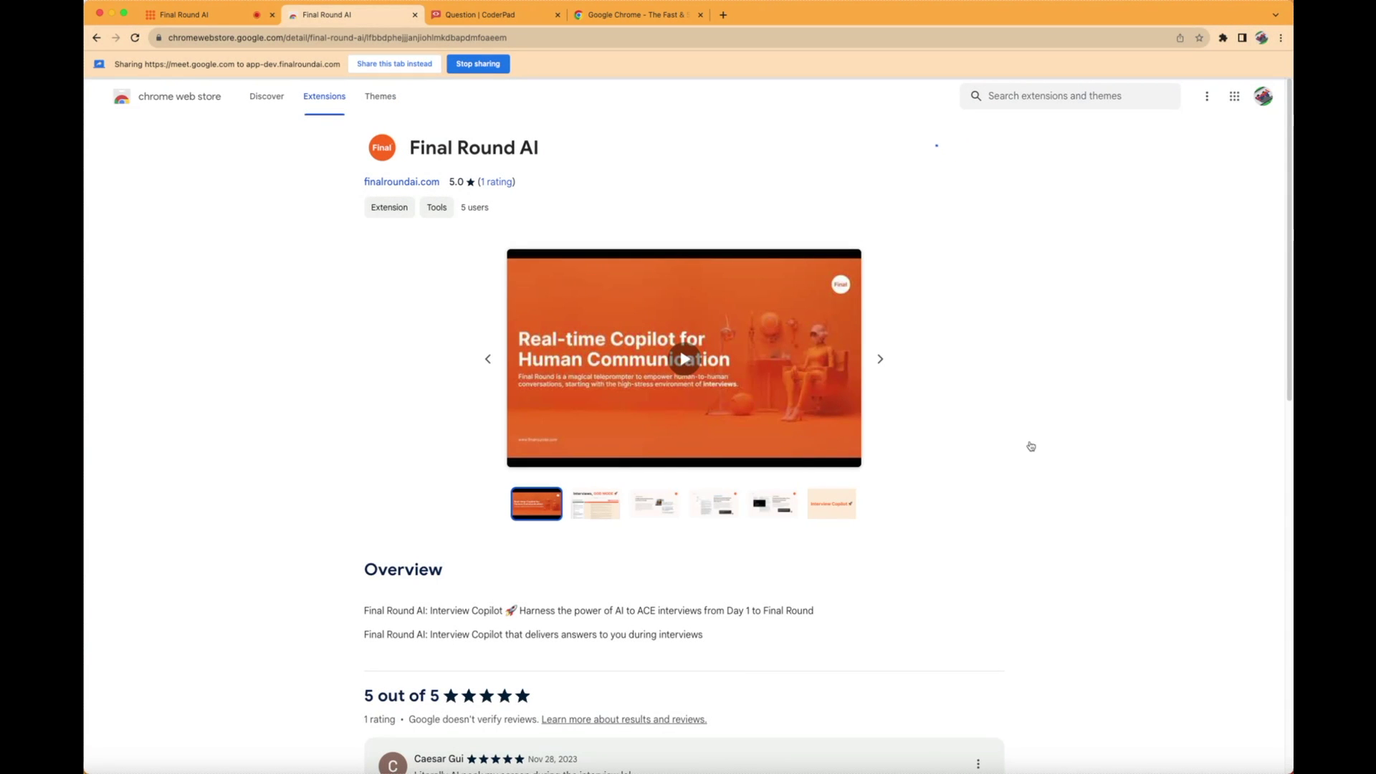
click(1204, 40)
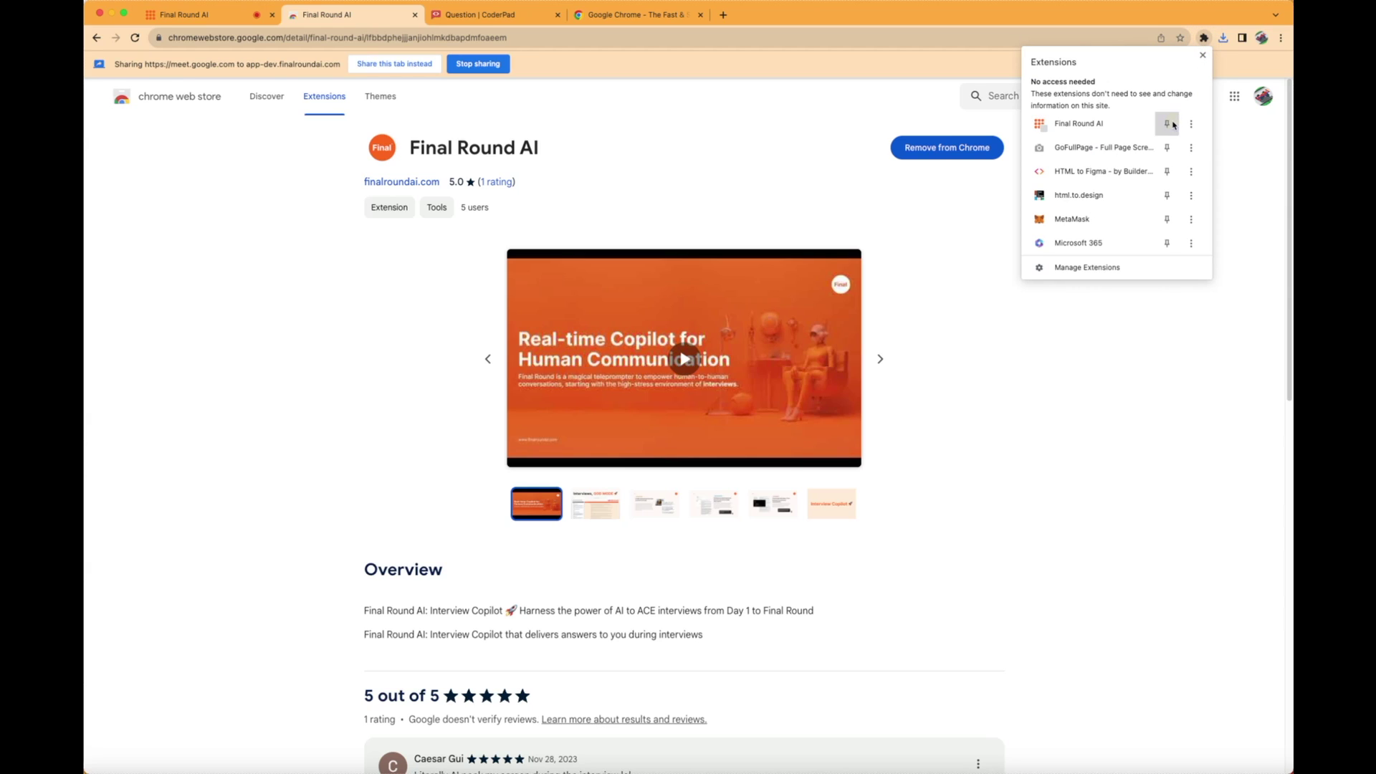
click(1172, 125)
click(1138, 401)
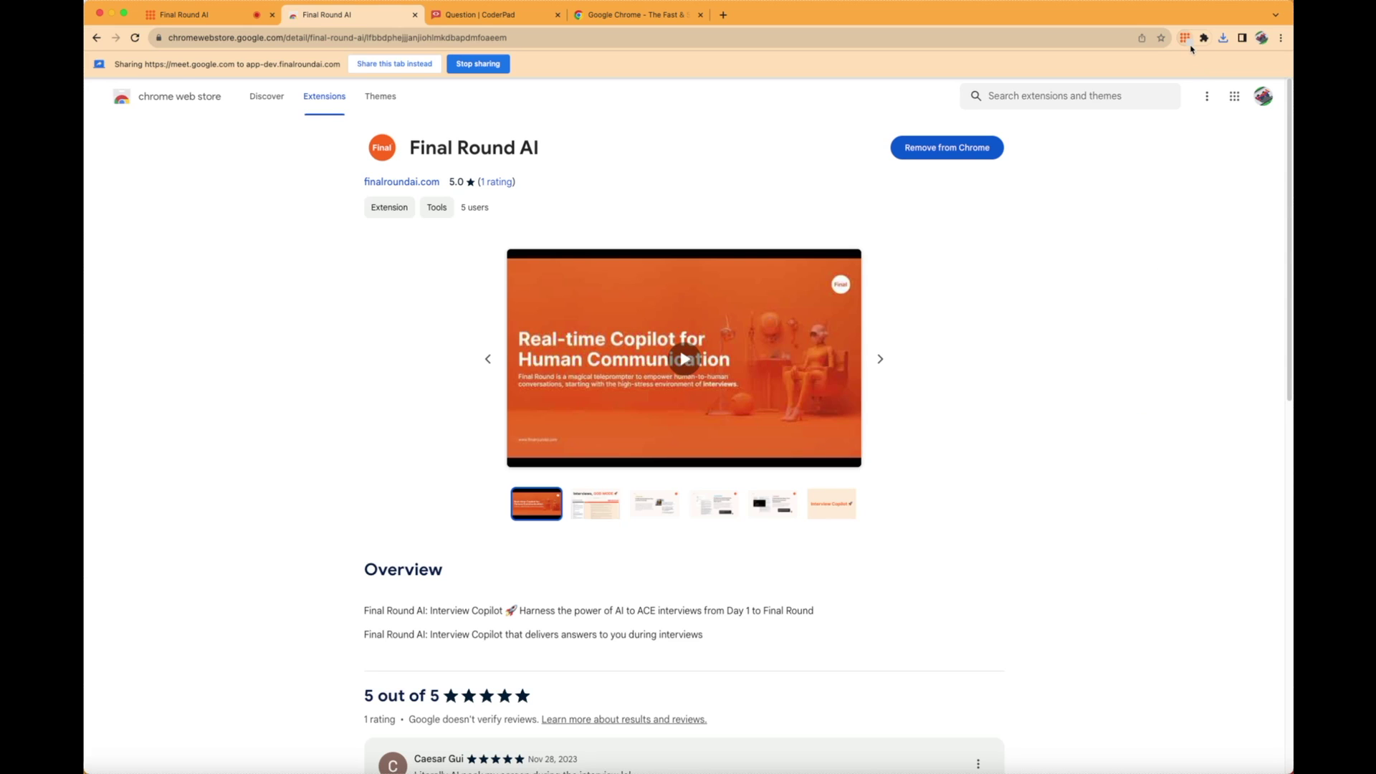
click(1188, 41)
Create a copilot session with Resume1.pdf, goal Full Stack Developer and language Python
click(1217, 163)
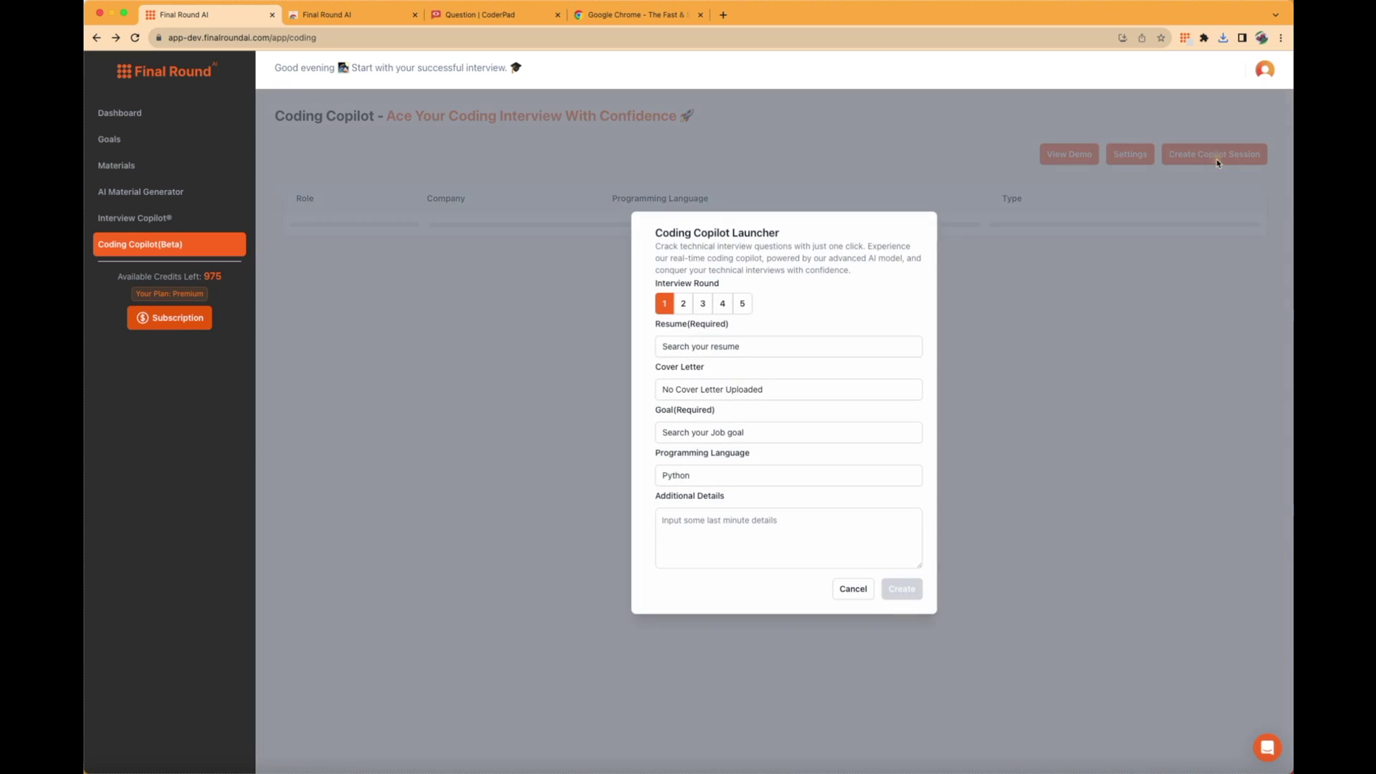
click(831, 352)
click(824, 372)
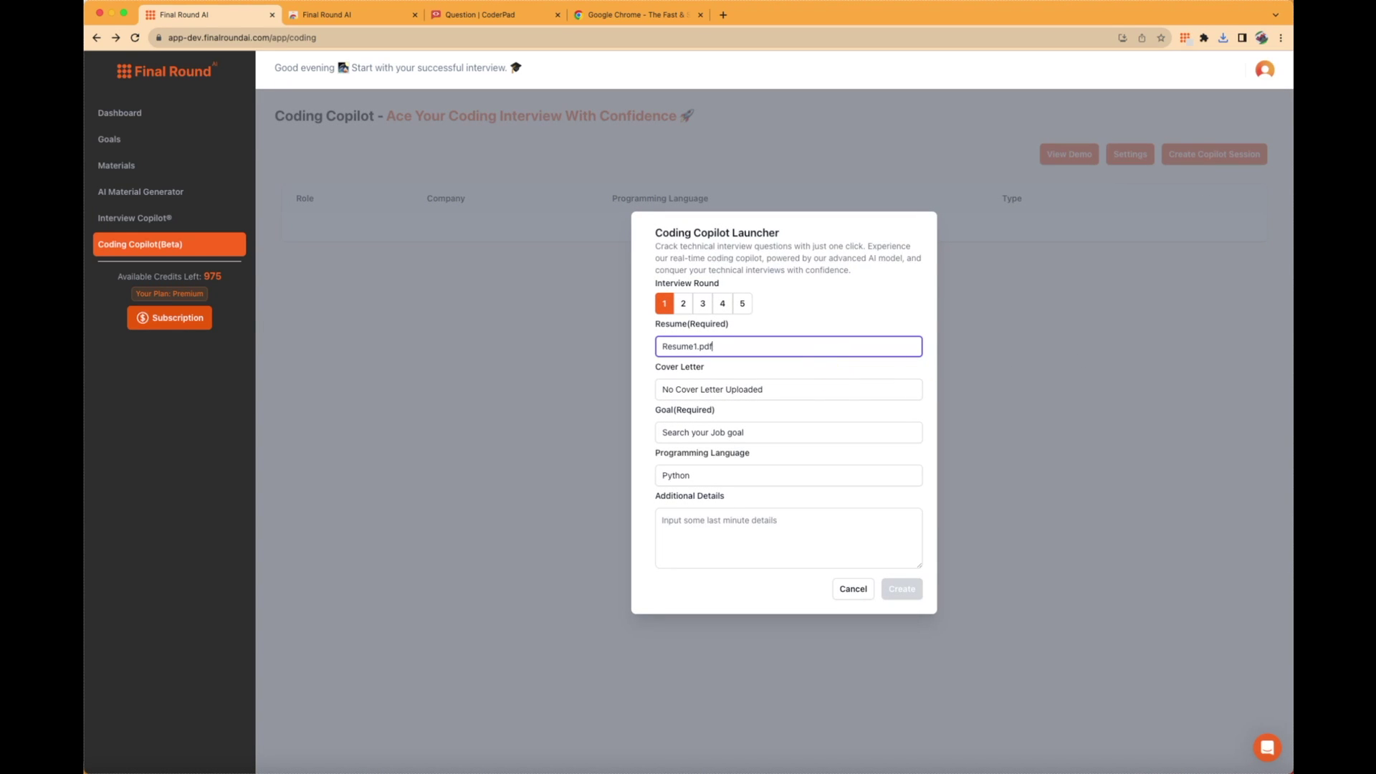
key(super+Tab)
key(super+Tab)
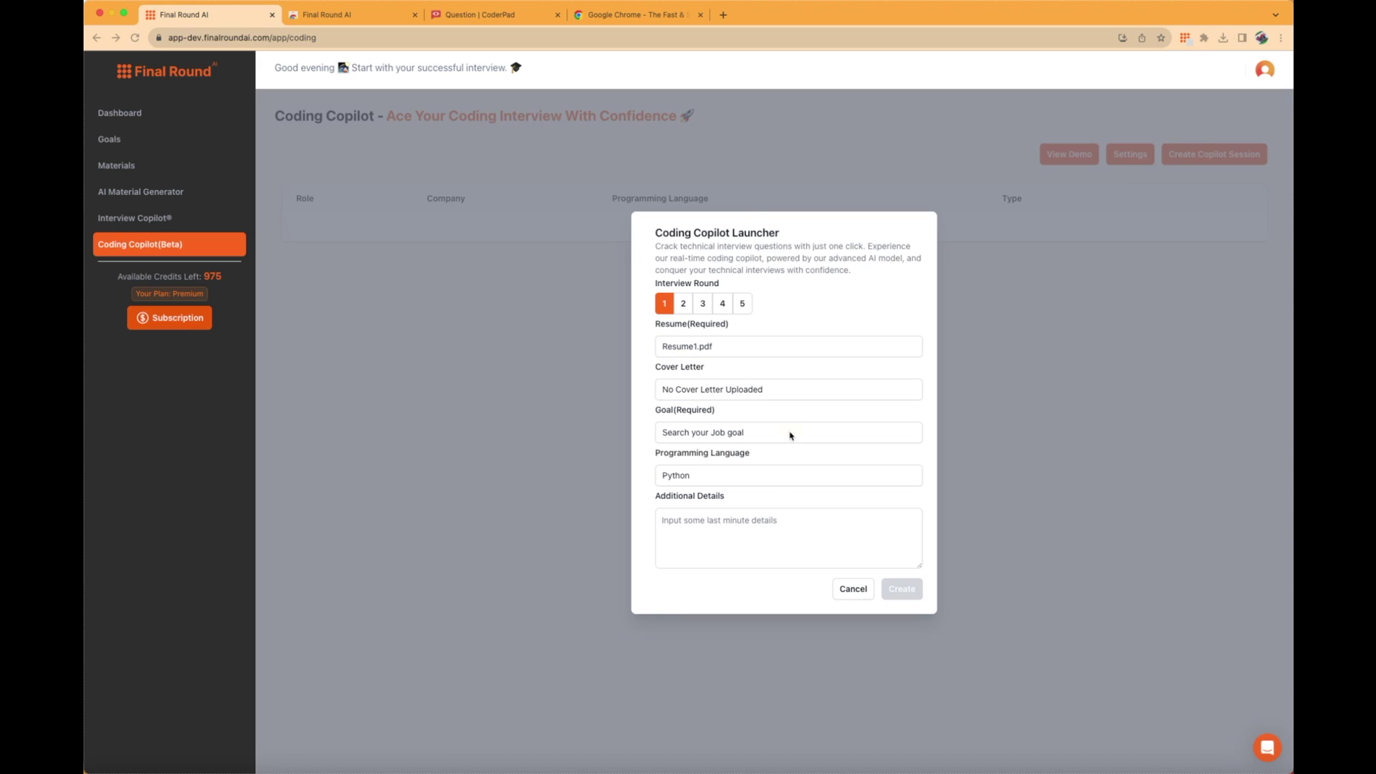
click(788, 433)
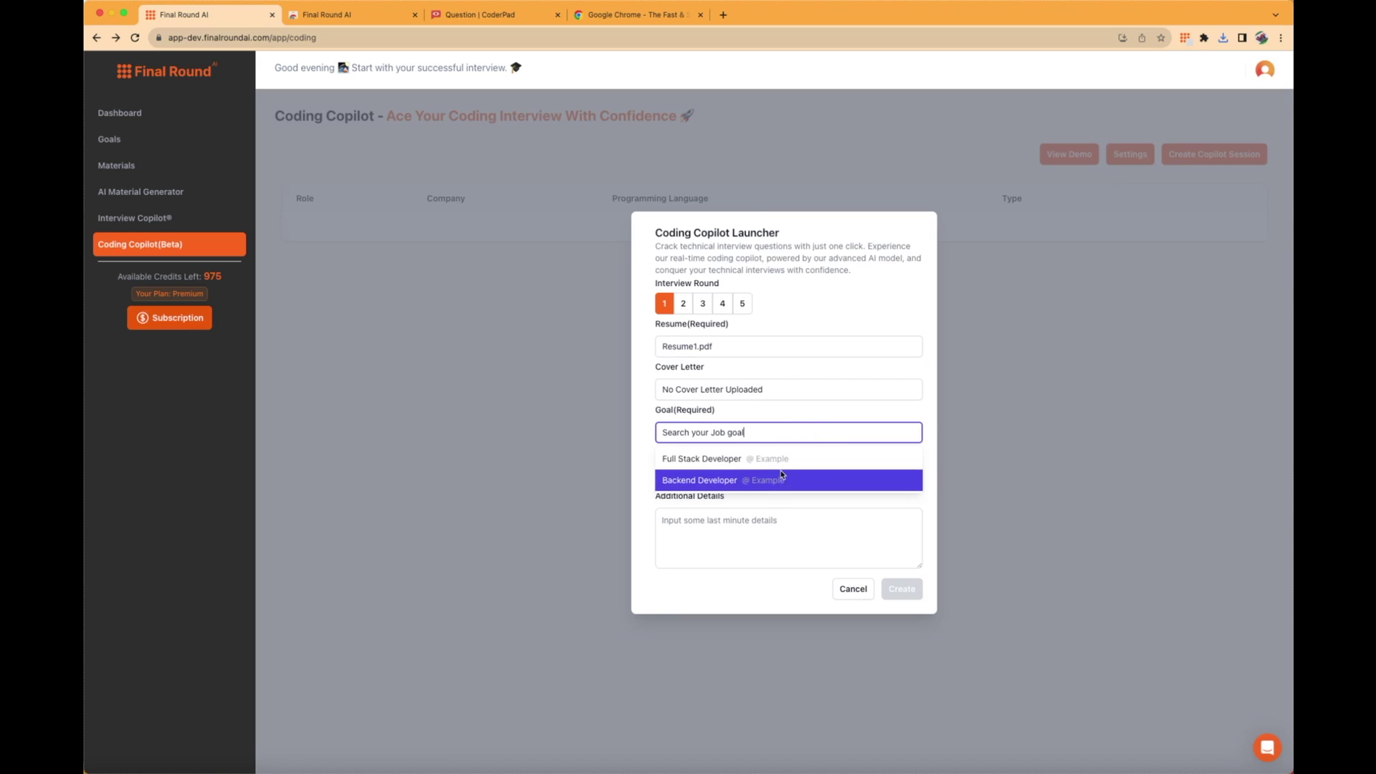
click(786, 459)
click(793, 472)
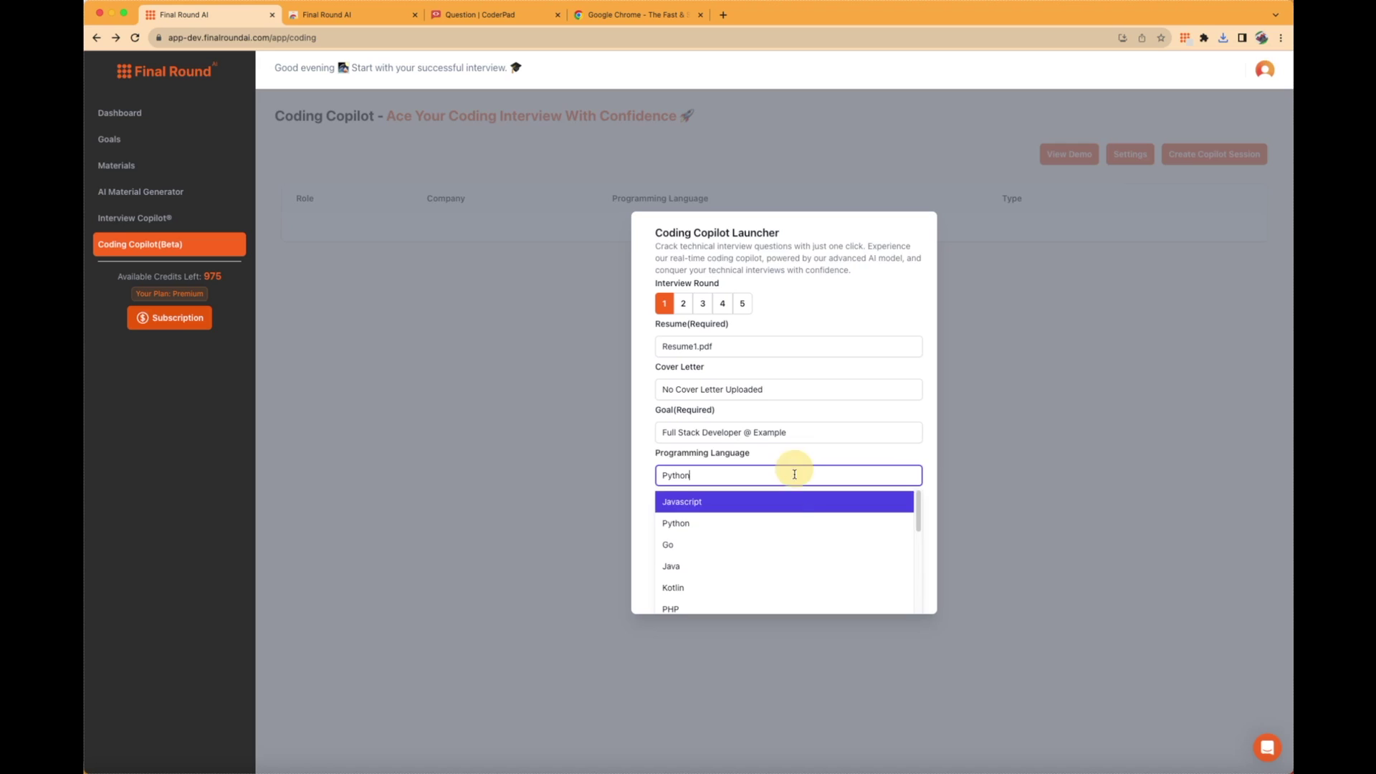
click(793, 523)
click(915, 587)
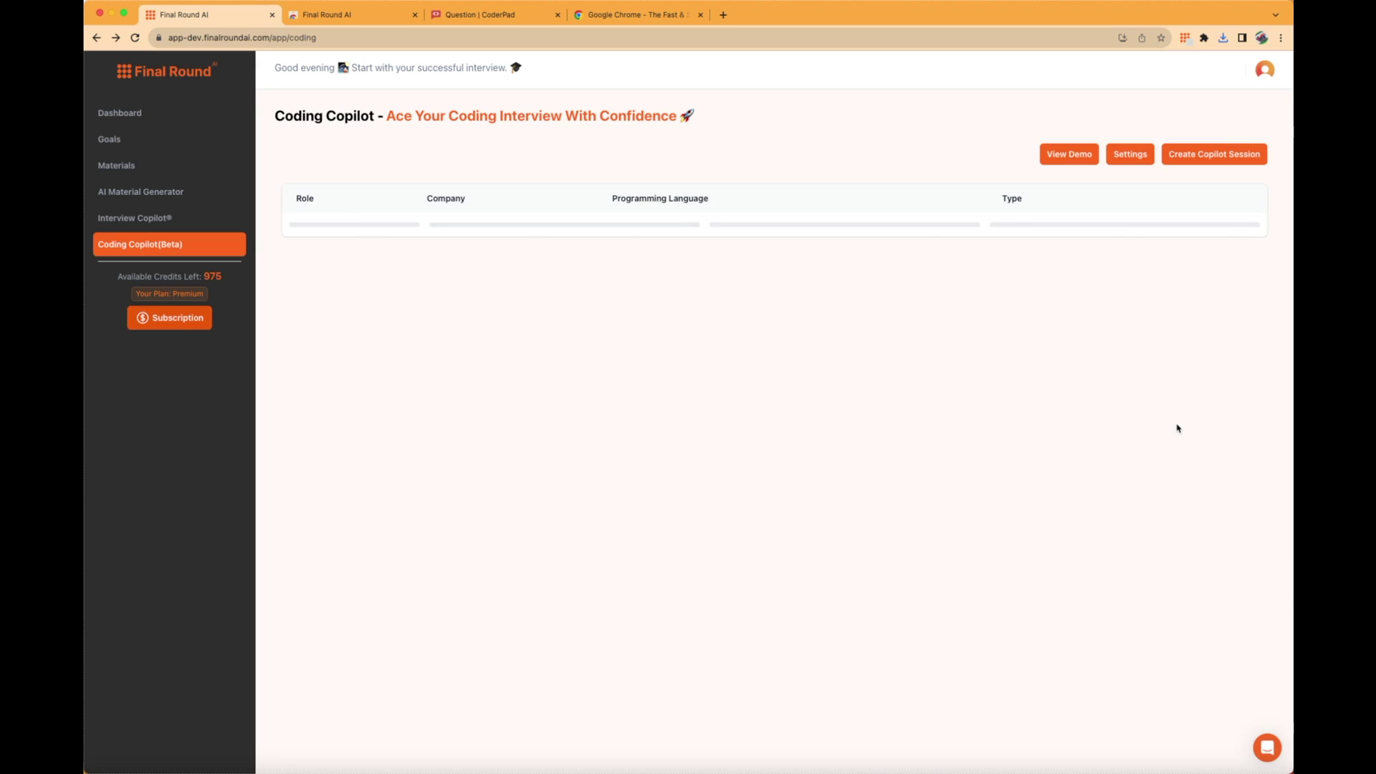
Launch the Full Stack Developer session and confirm the Chrome extension is installed
click(1122, 235)
click(898, 502)
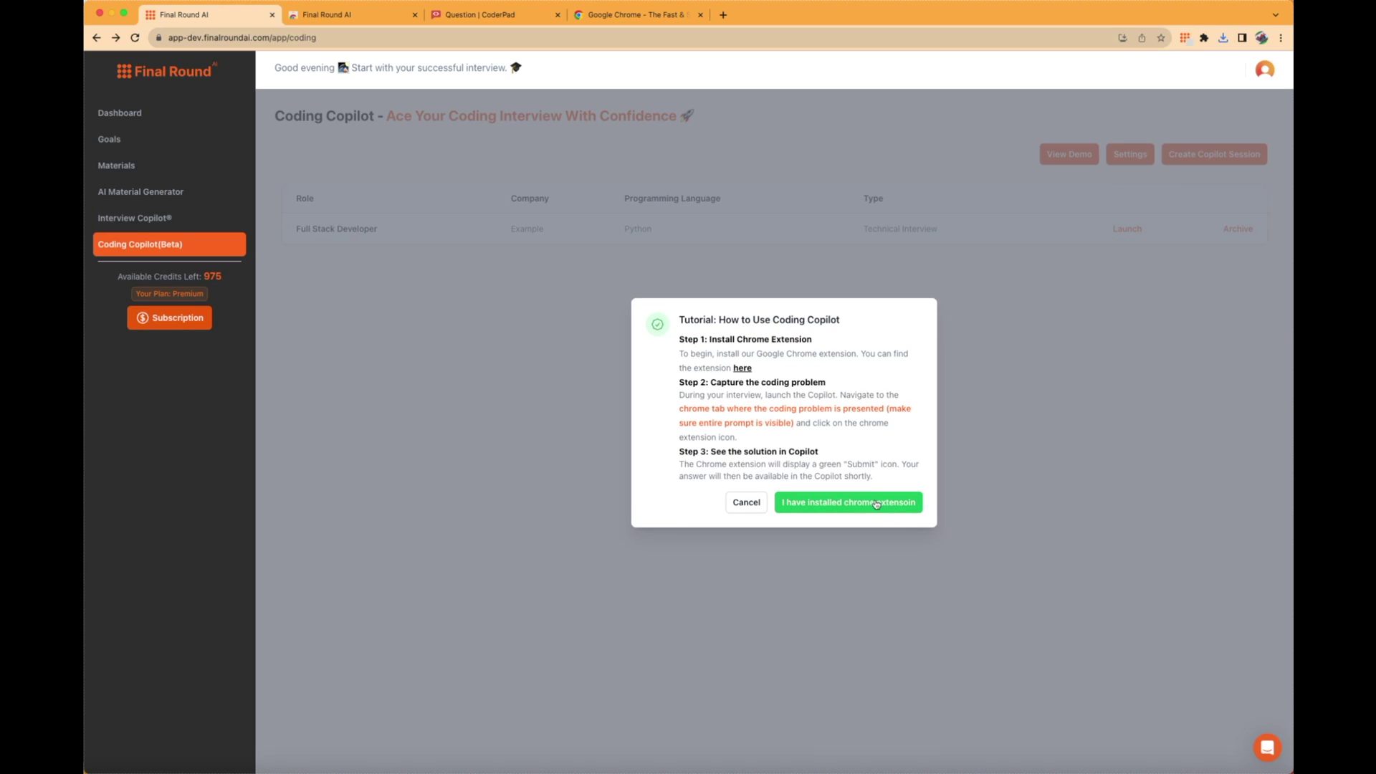
click(876, 504)
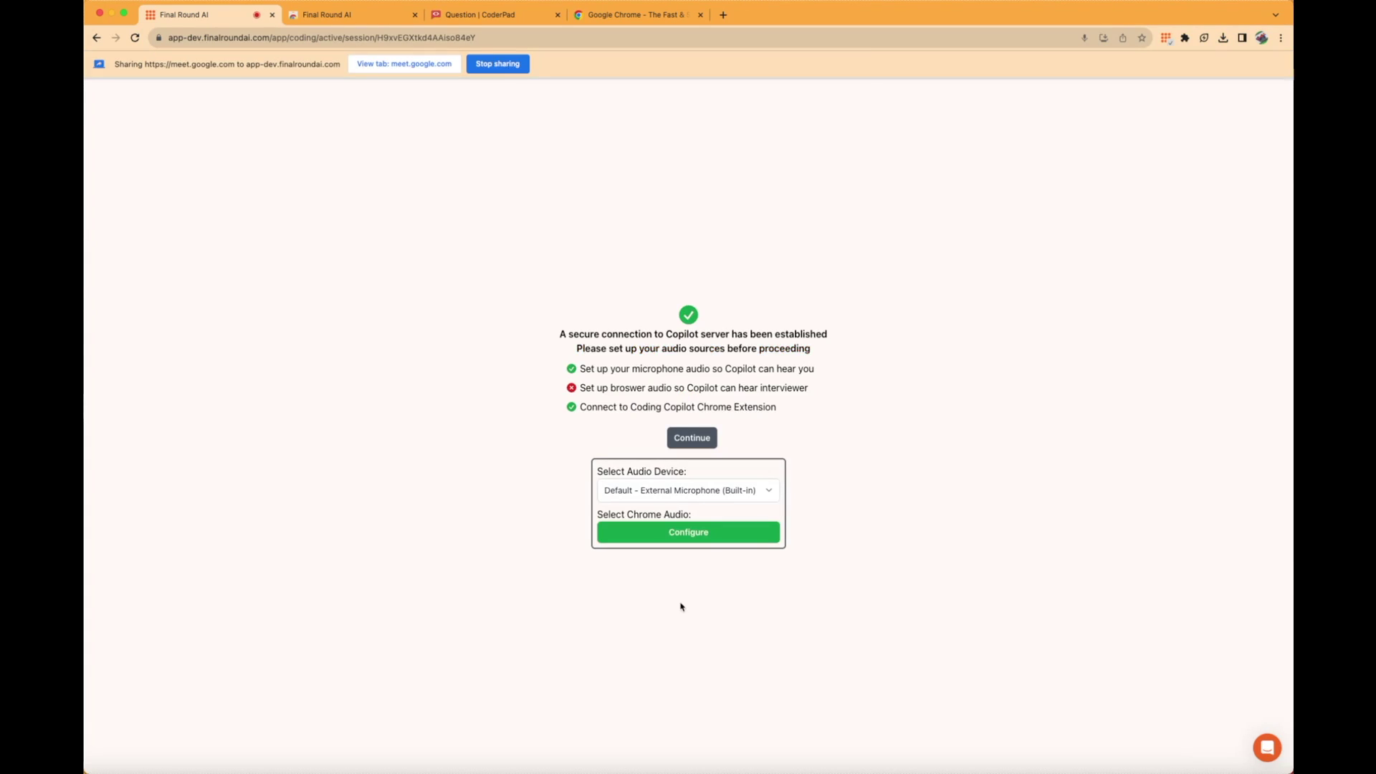
Share the Google Meet Chrome tab's audio with the copilot
click(688, 532)
click(589, 103)
click(614, 134)
click(838, 359)
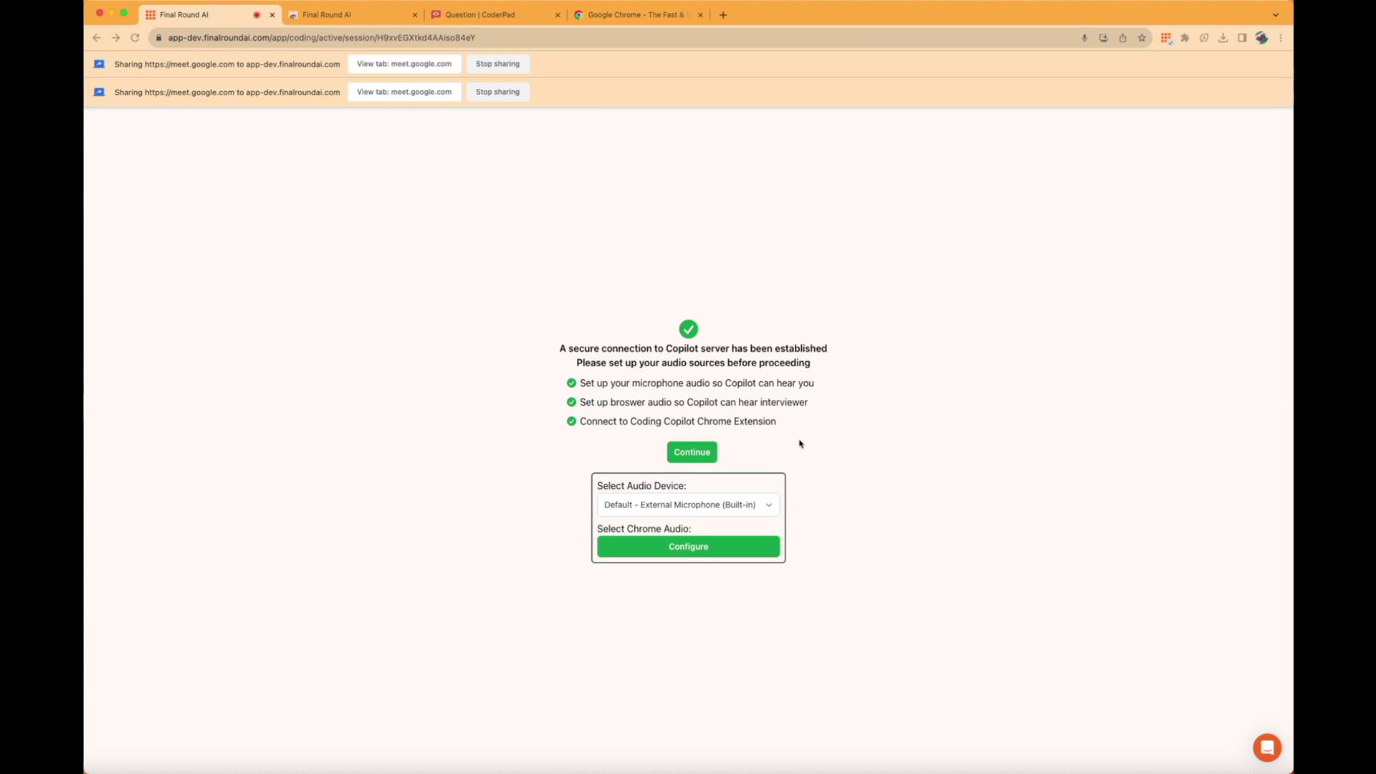
Open the interview's Coding Solver view, then move to the CoderPad question tab
click(701, 452)
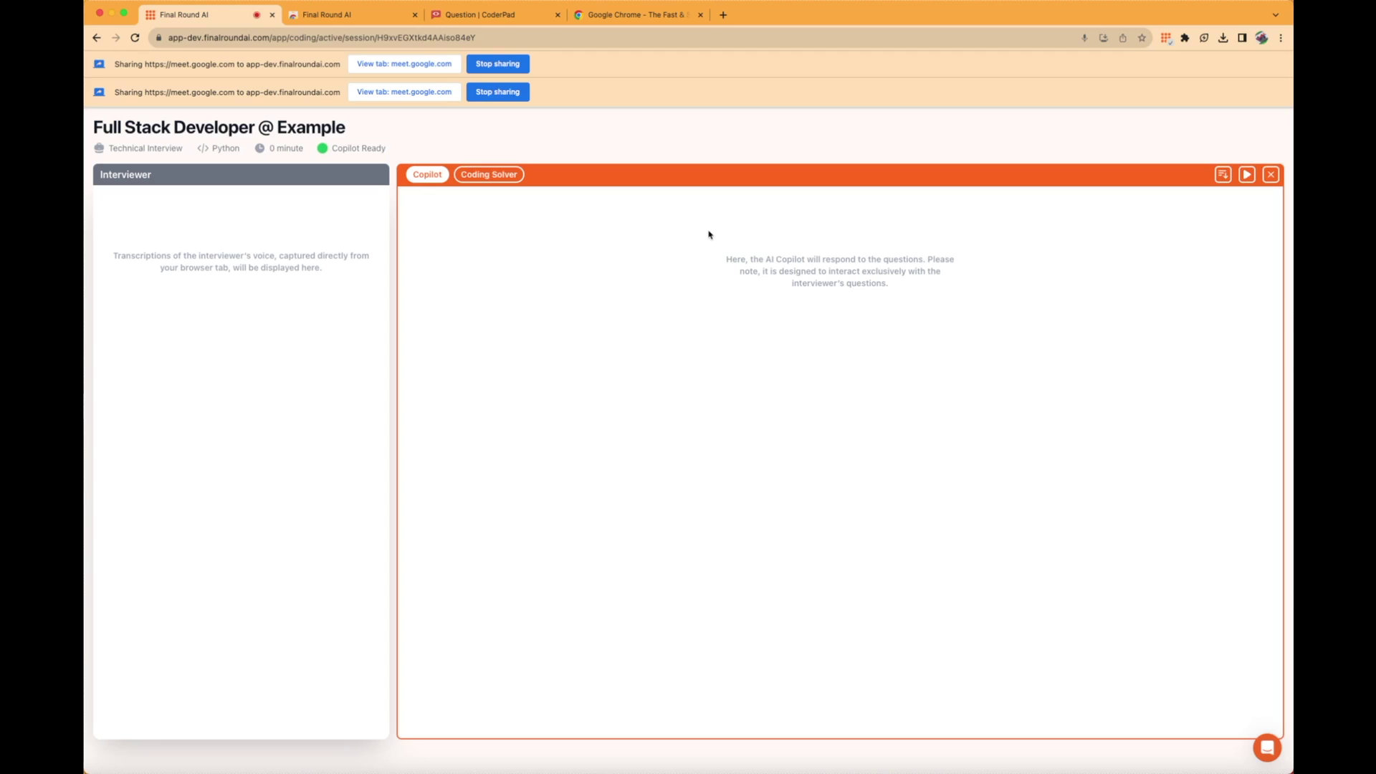
click(469, 175)
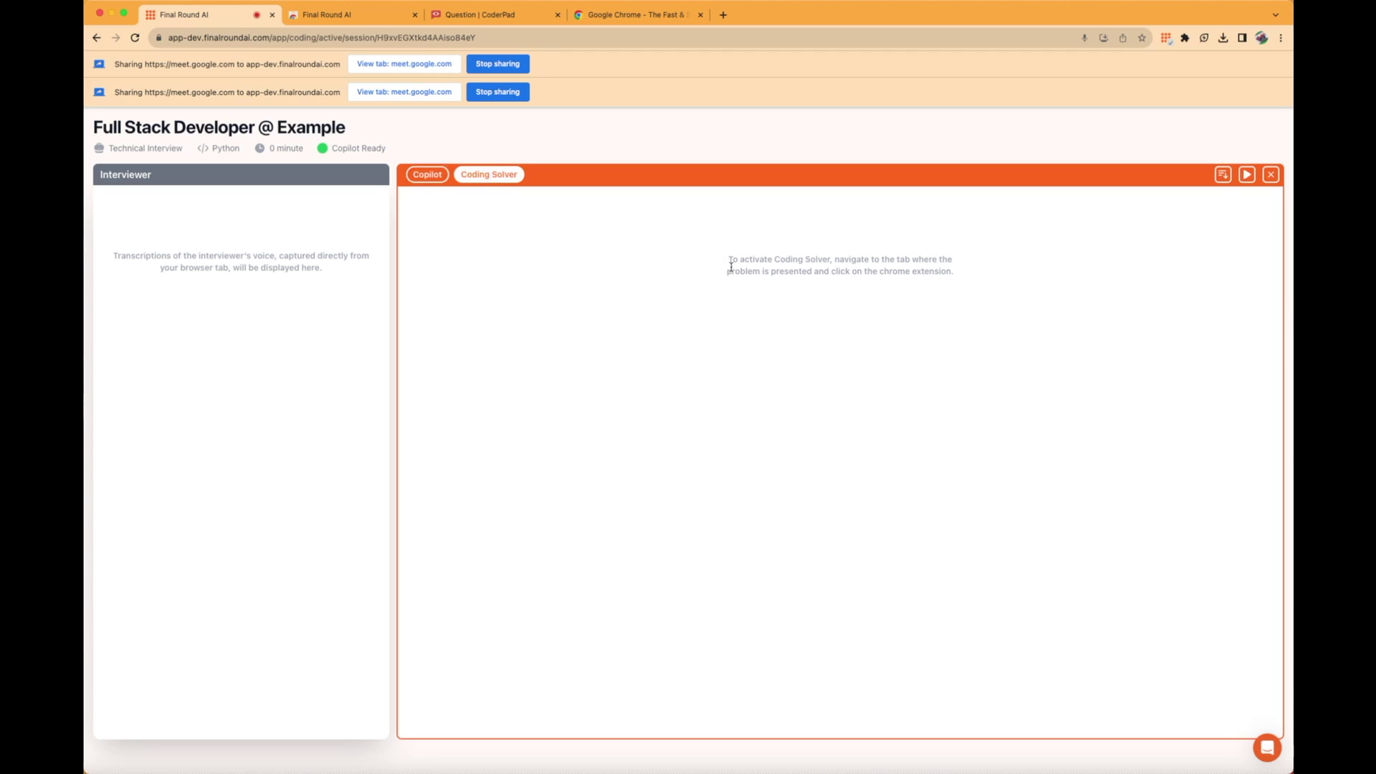
click(526, 23)
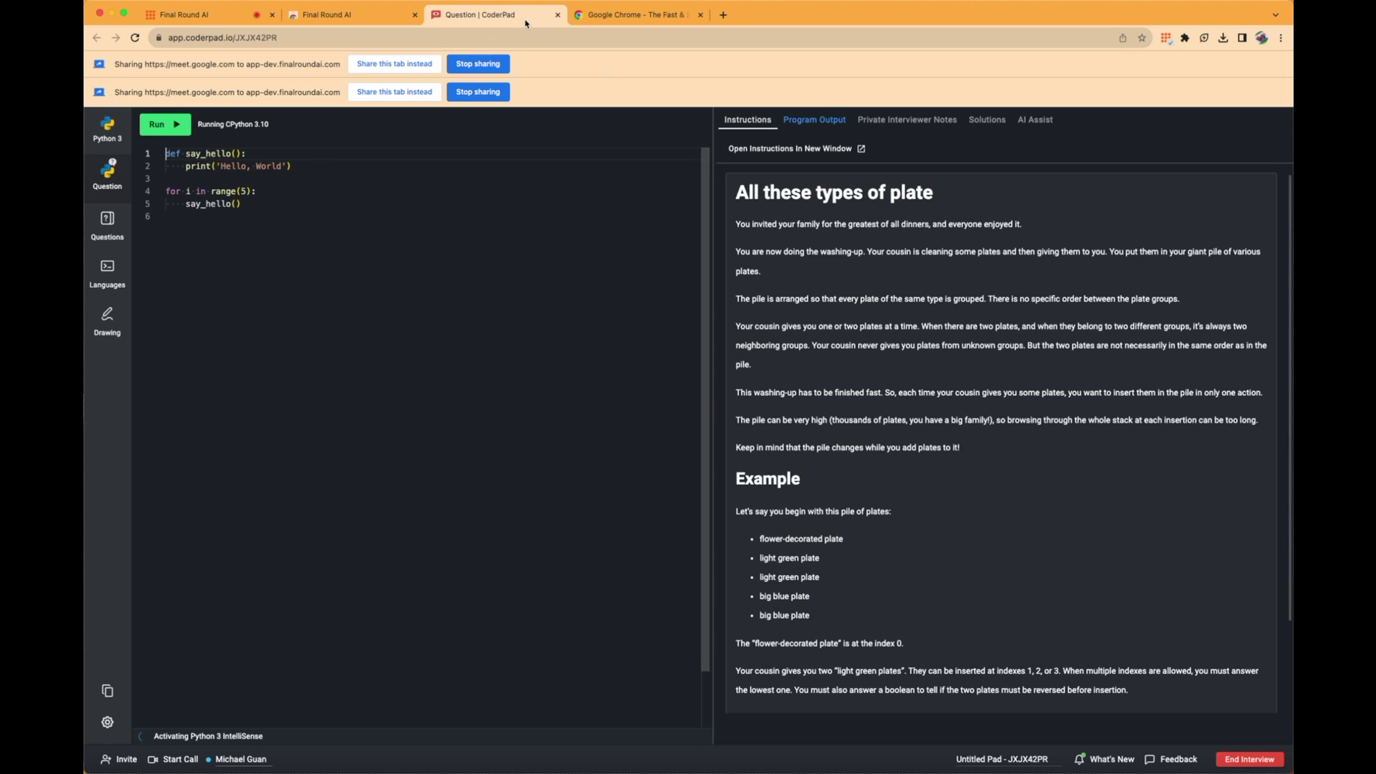
Send the CoderPad plate-stacking question to Final Round AI and view its stack-plus-hash-map idea
click(1168, 40)
click(220, 24)
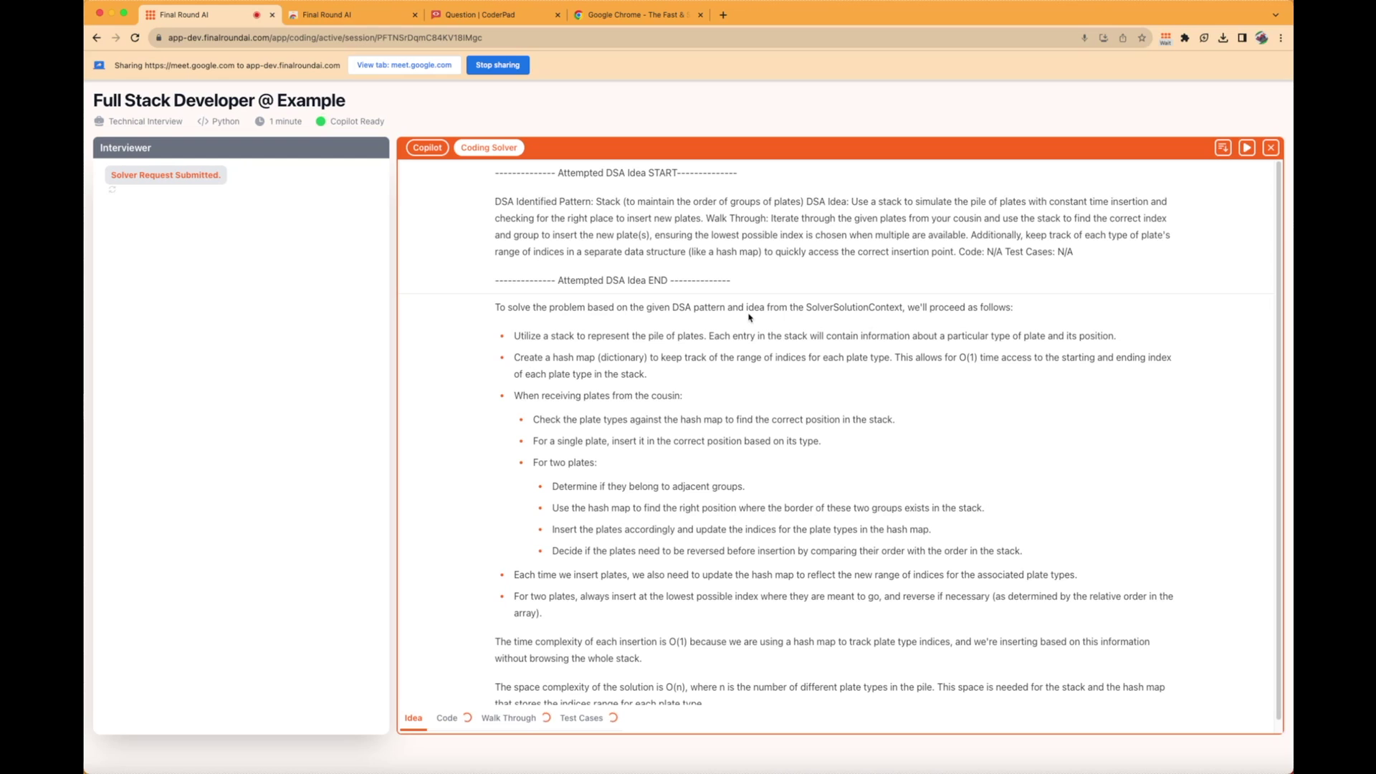
Review the solver's Python code, walk-through and test cases, highlighting Test Case 1
click(447, 718)
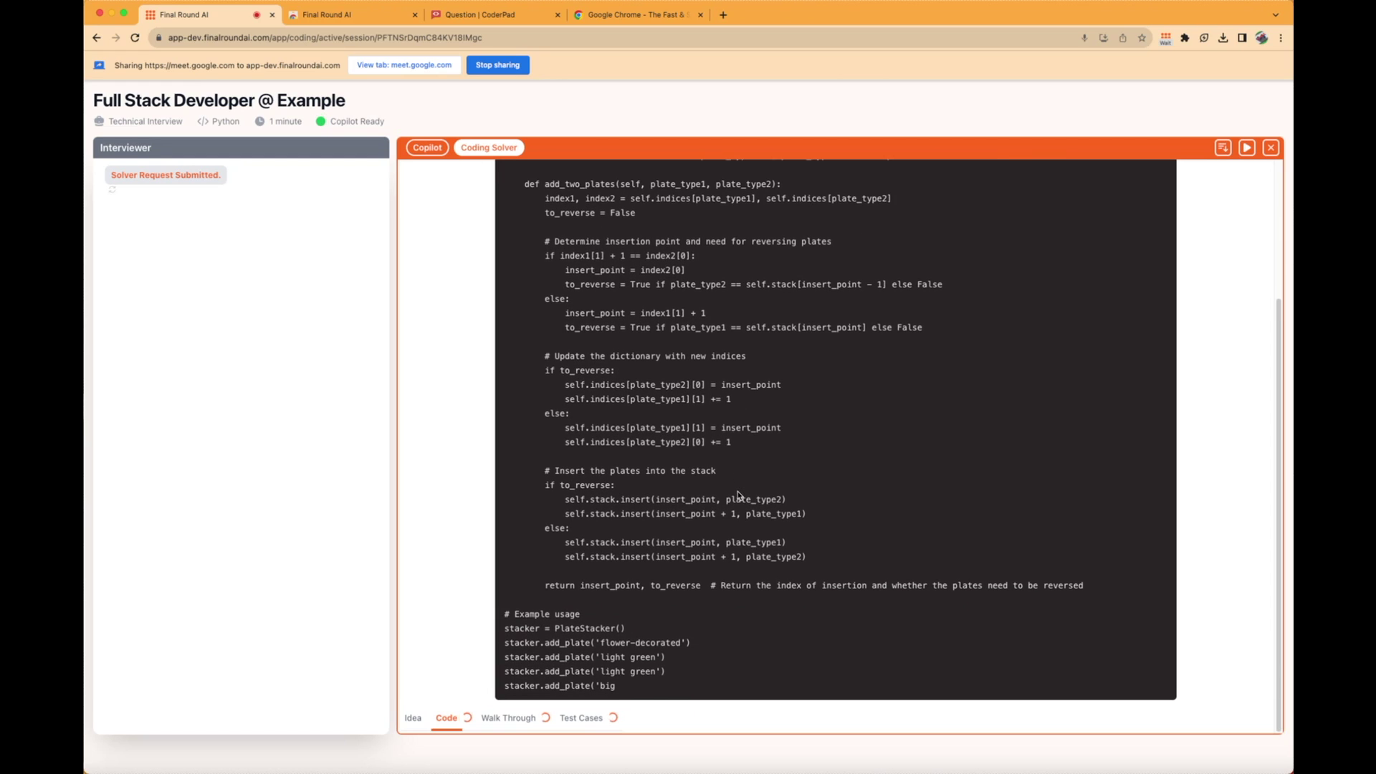
click(508, 717)
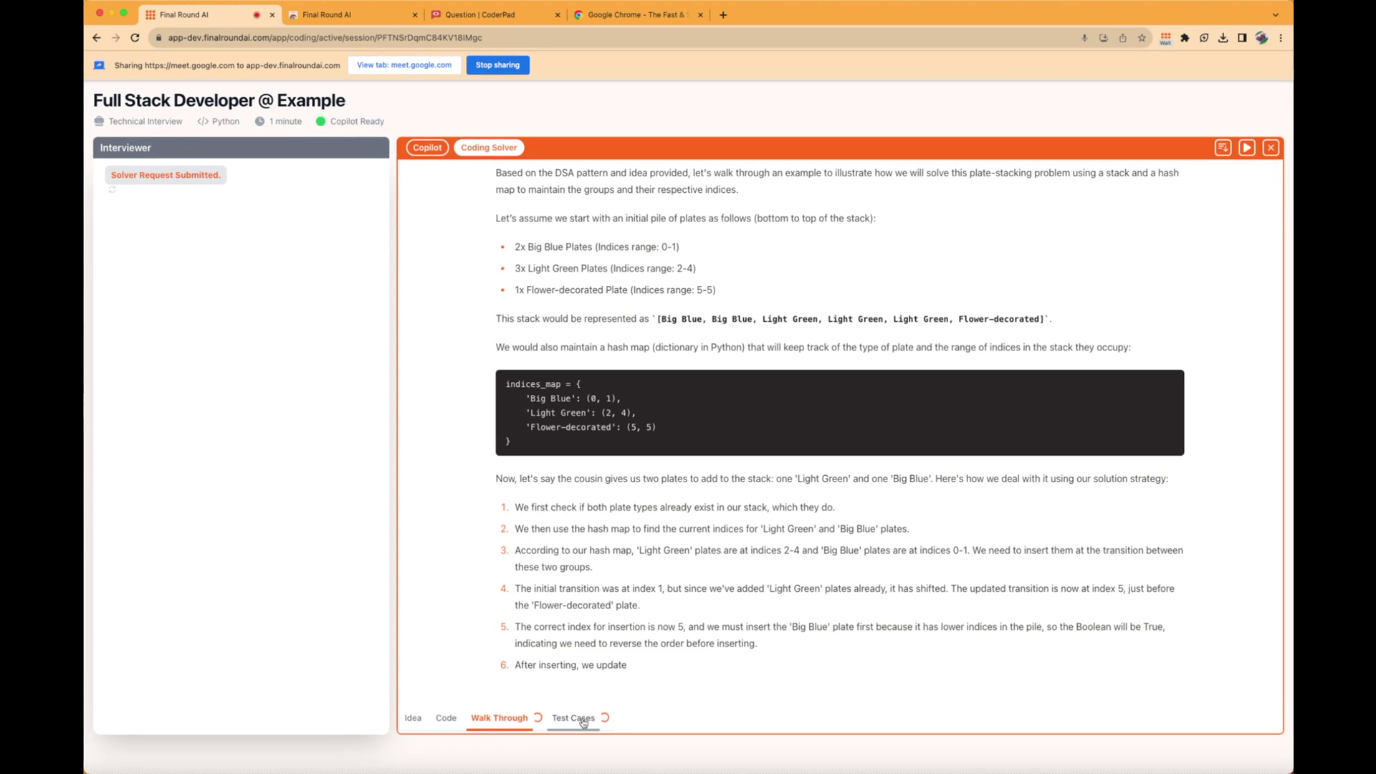
click(585, 719)
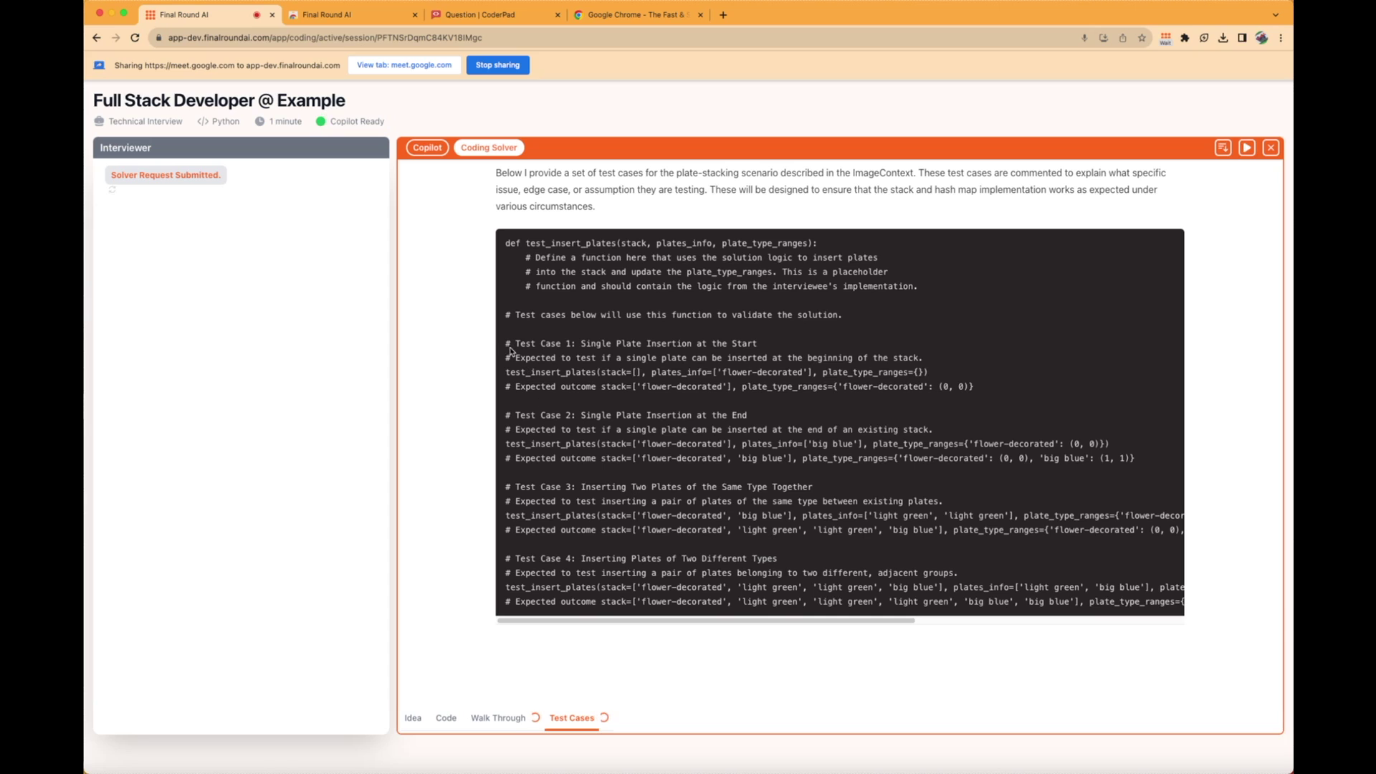
drag(505, 343, 1139, 602)
click(1139, 603)
Exit the copilot and confirm Complete in the Complete Session dialog
click(1270, 149)
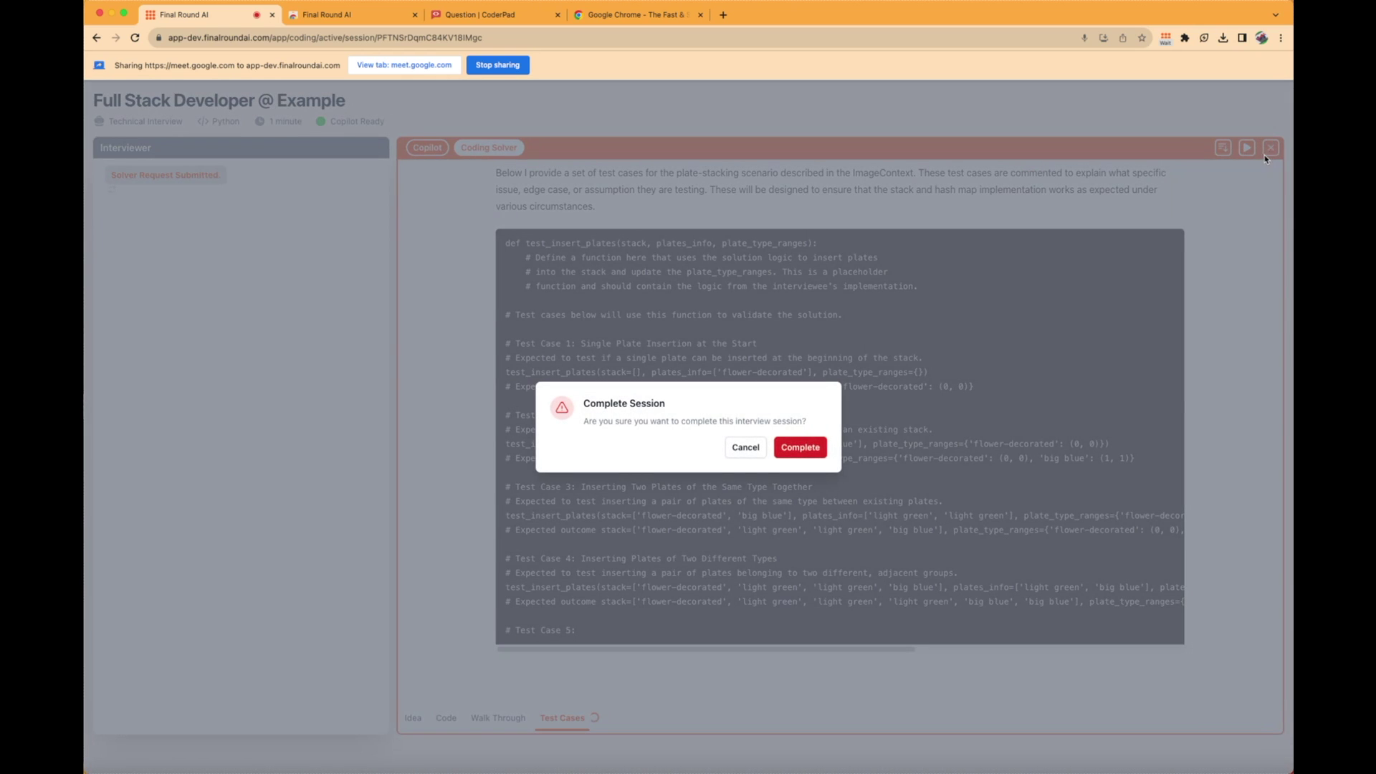
click(788, 450)
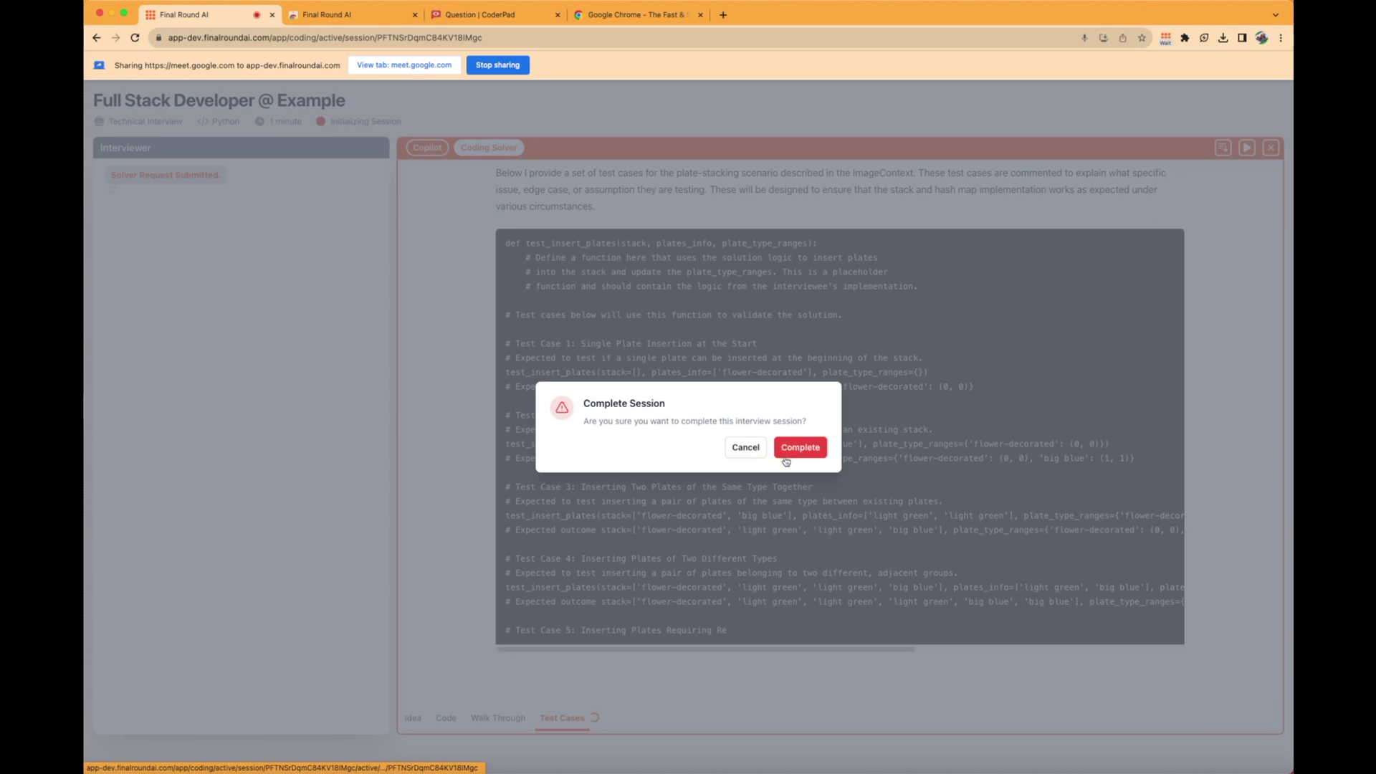